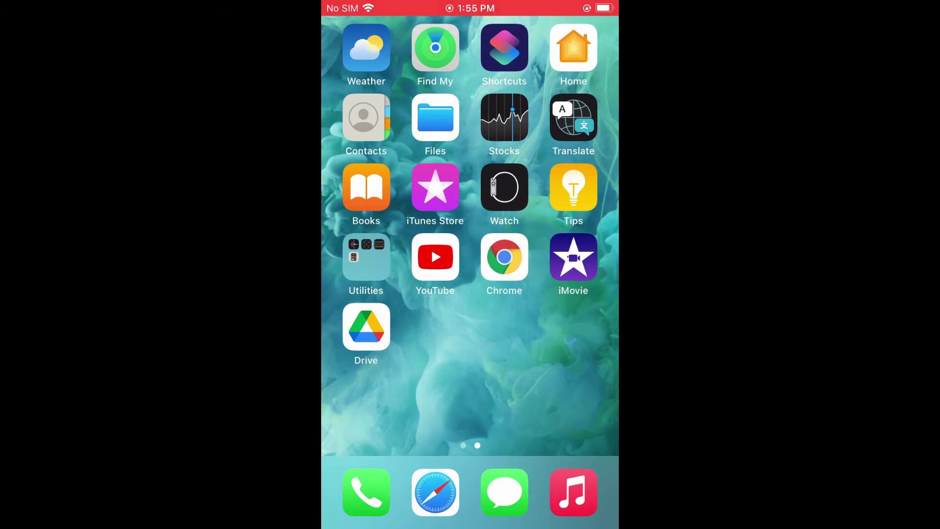
# - Launch Voice Memos from the Utilities folder on the Home Screen
pyautogui.click(365, 257)
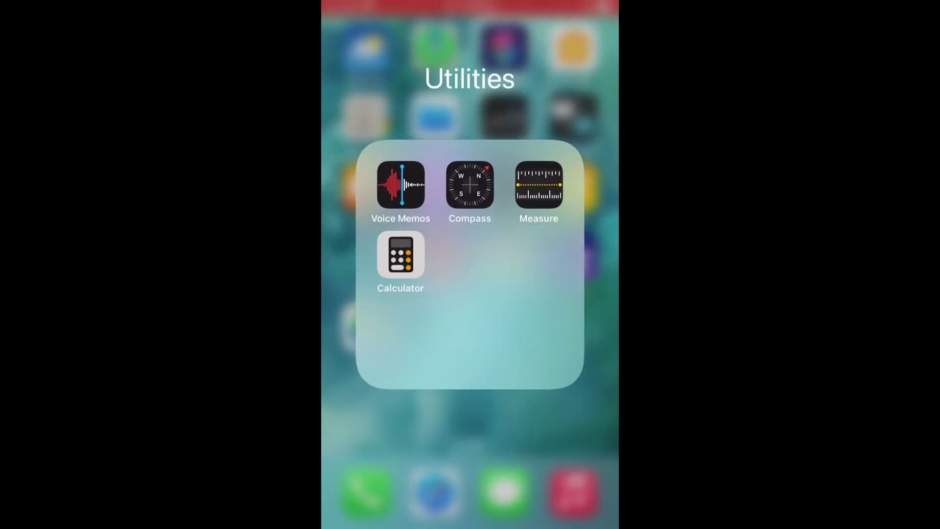
pyautogui.click(400, 184)
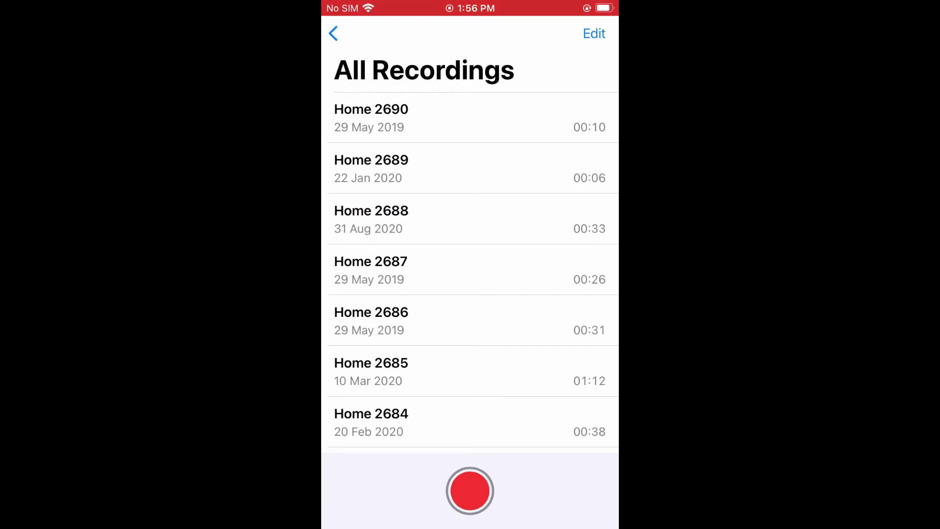
# - Delete the Home 2690 recording, leaving 2863 recordings and 2 in Recently Deleted
pyautogui.click(440, 117)
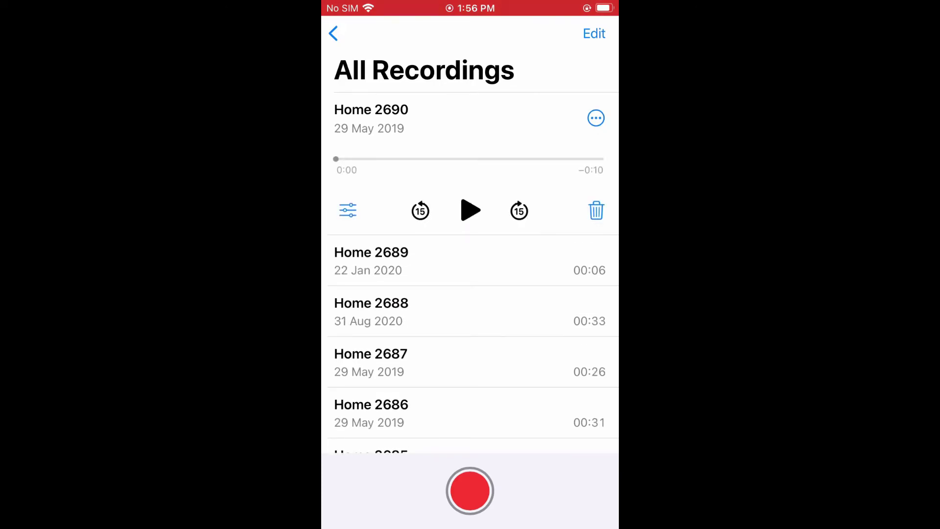
pyautogui.click(596, 210)
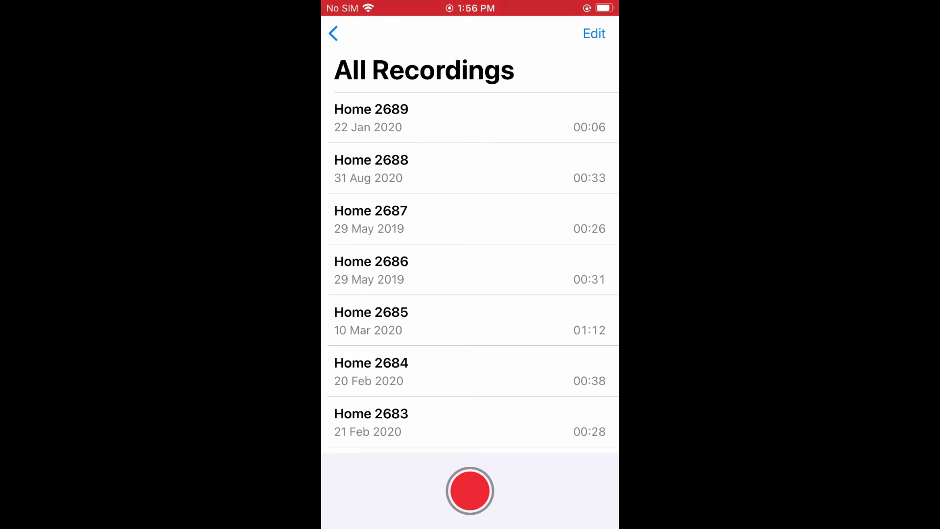
pyautogui.click(333, 33)
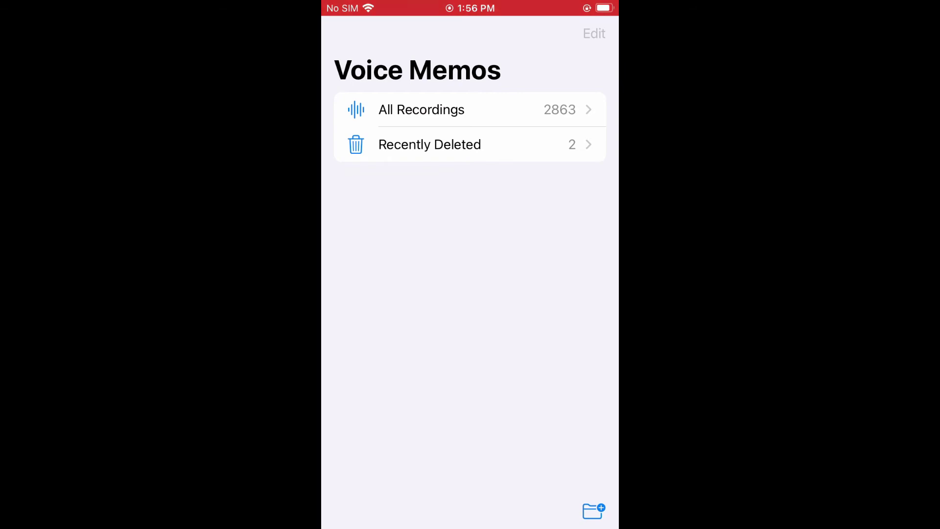
# - View the Recently Deleted list containing New Recording and Home 2690
pyautogui.click(430, 144)
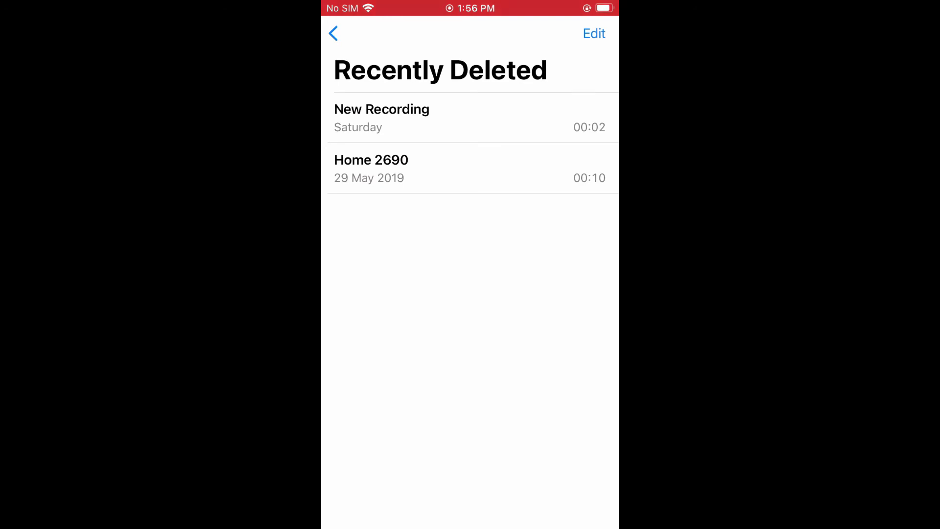
# - Recover New Recording, bringing All Recordings to 2864 and Recently Deleted to 1
pyautogui.click(593, 33)
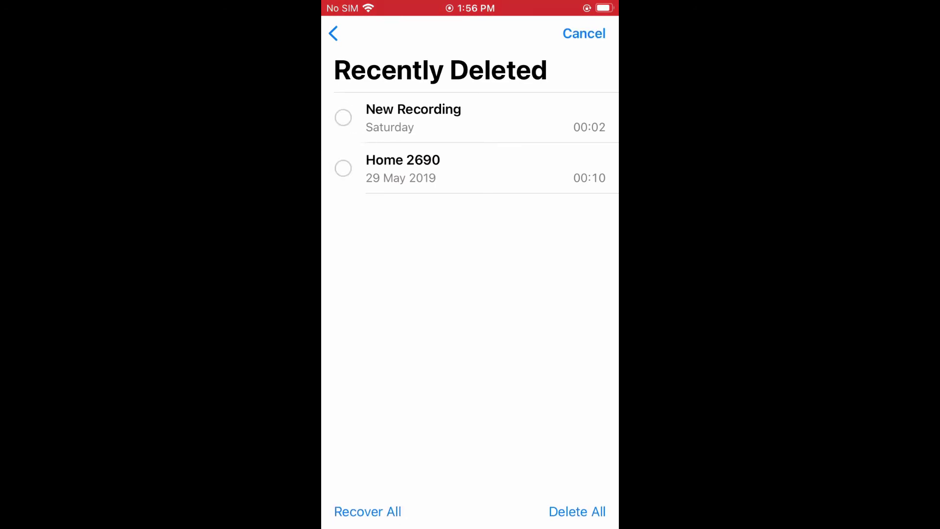
pyautogui.click(343, 118)
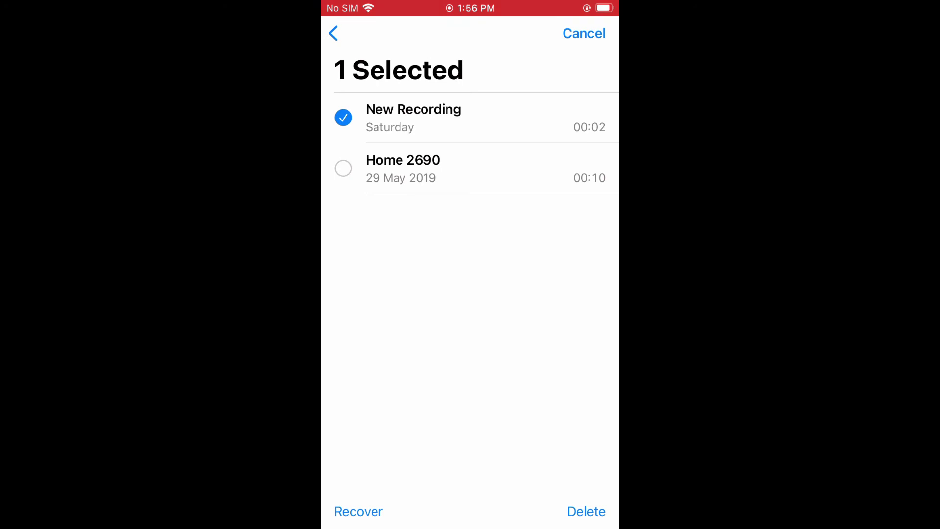
pyautogui.click(358, 511)
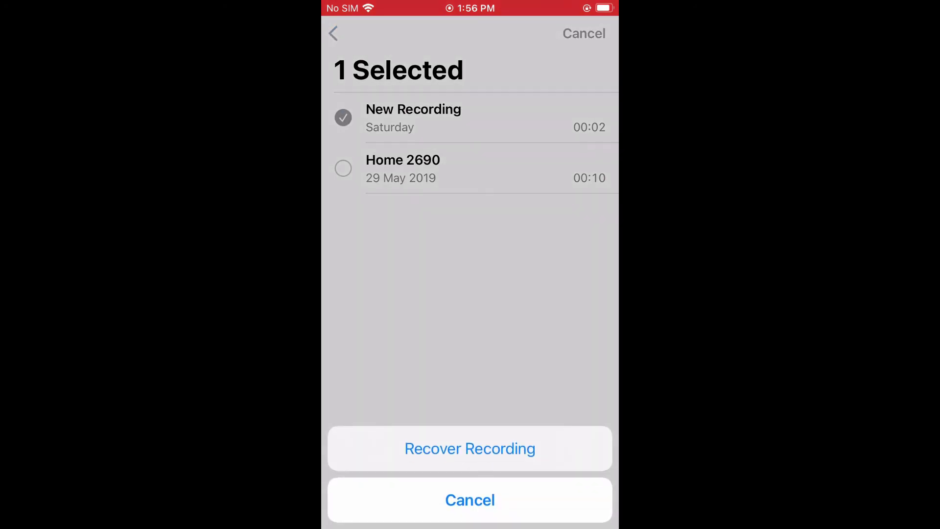
pyautogui.click(471, 447)
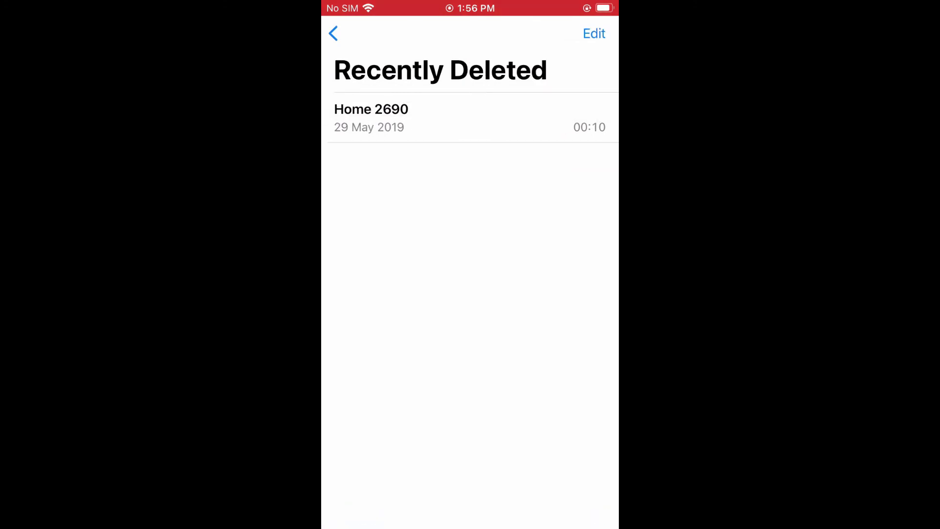
pyautogui.click(332, 33)
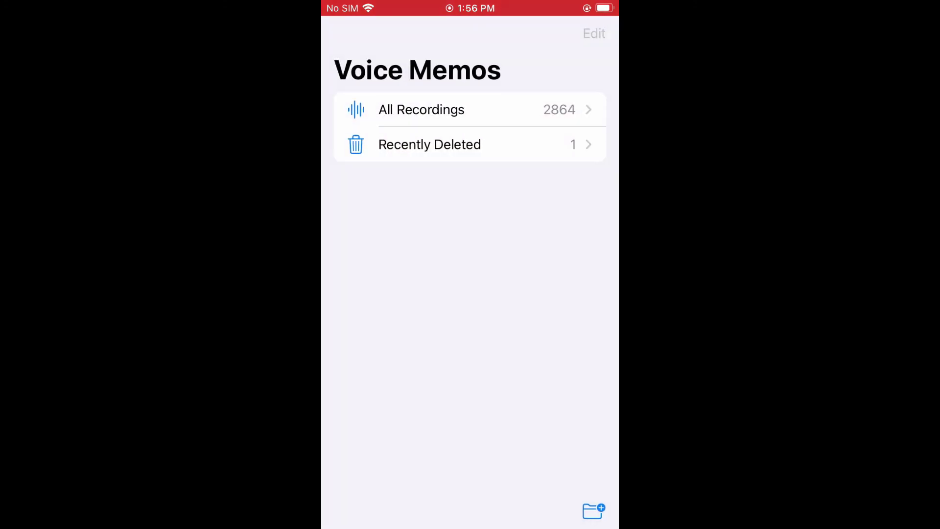